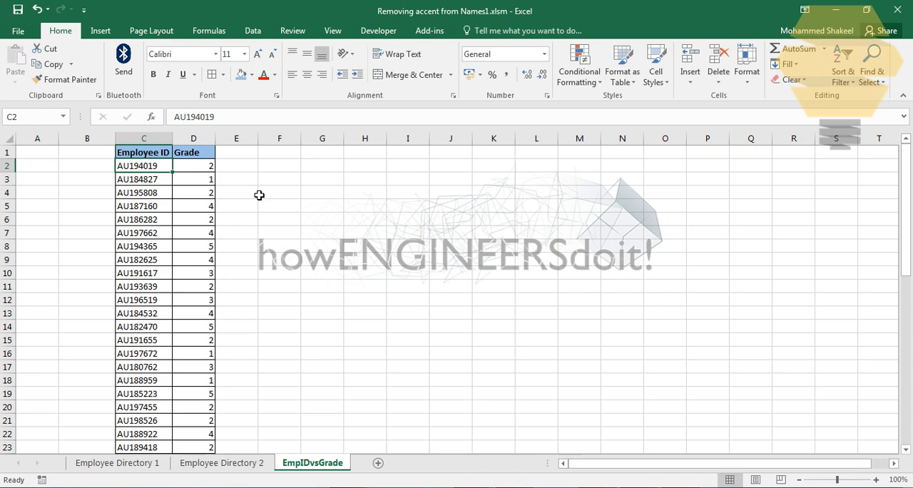
Clear all Employee ID and Grade entries below the headers on the EmpIDvsGrade sheet
key(shift+Right)
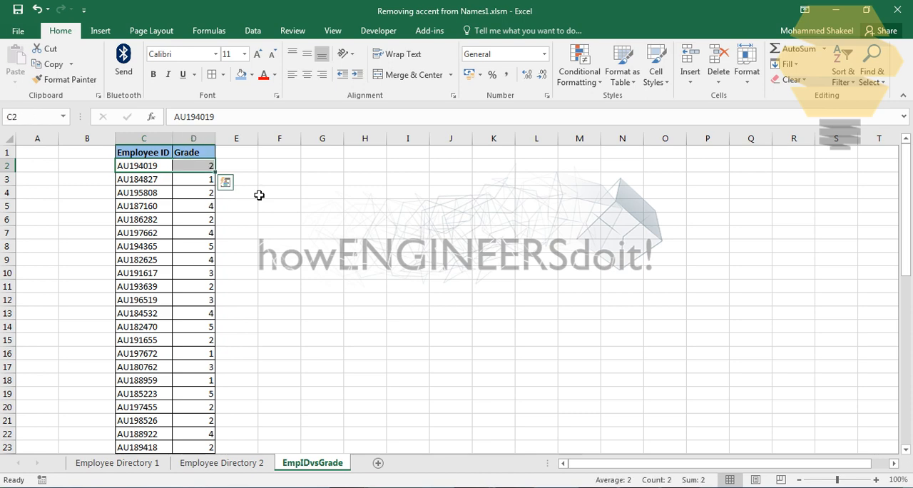
key(ctrl+shift+Down)
key(Delete)
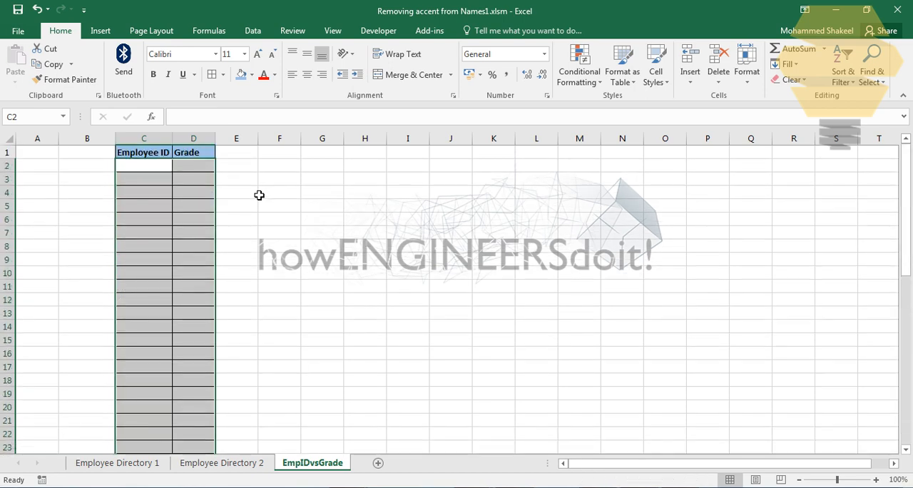
click(276, 205)
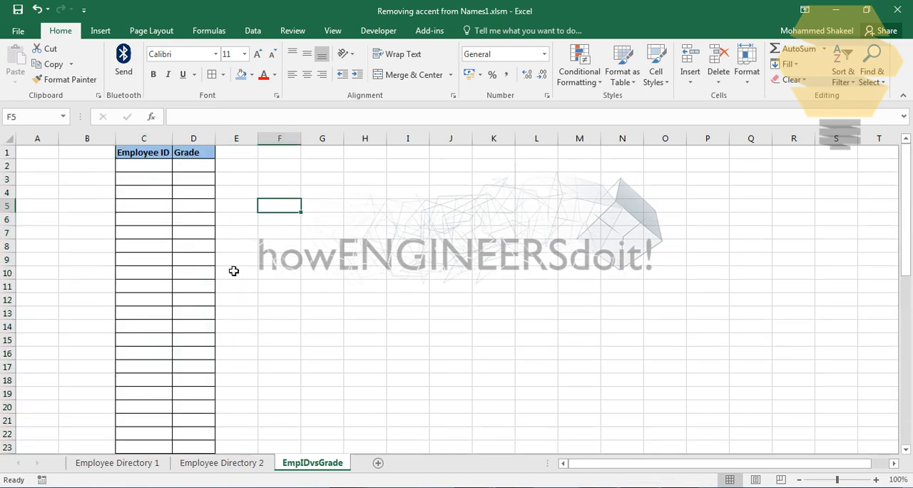
Compare the names and columns on the Employee Directory 1 and Employee Directory 2 sheets
click(149, 468)
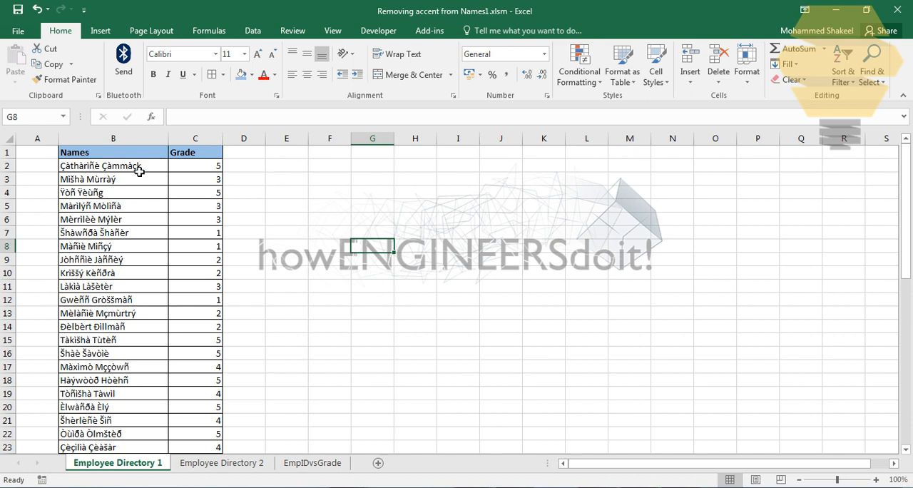
click(221, 465)
drag(126, 169, 127, 341)
click(265, 265)
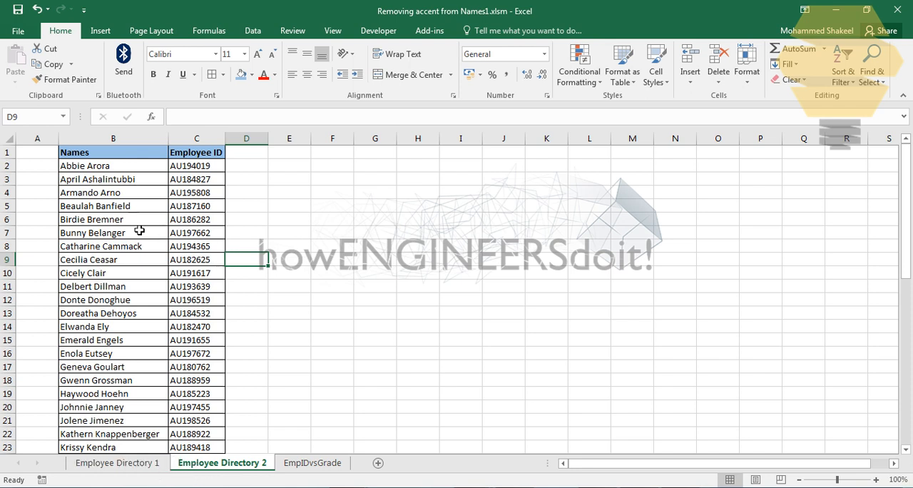
Insert an empty column between Names and Grade on the Employee Directory 1 sheet
click(125, 465)
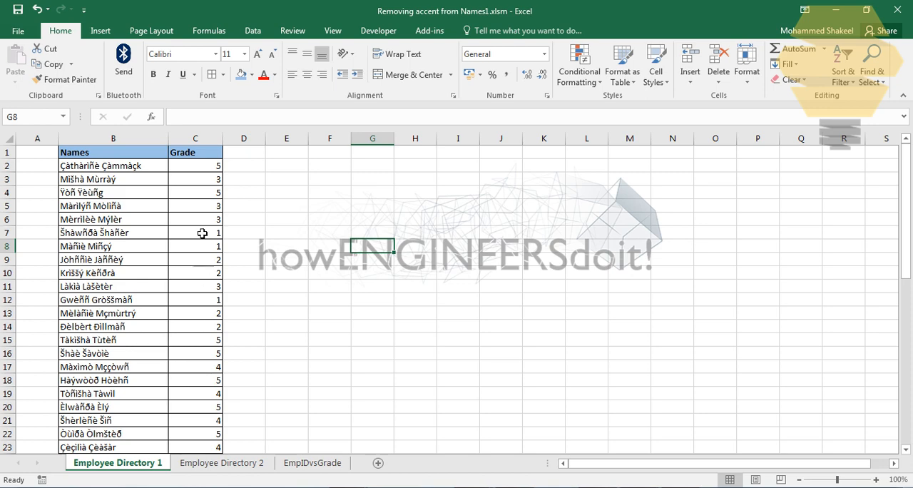
click(189, 147)
right_click(188, 145)
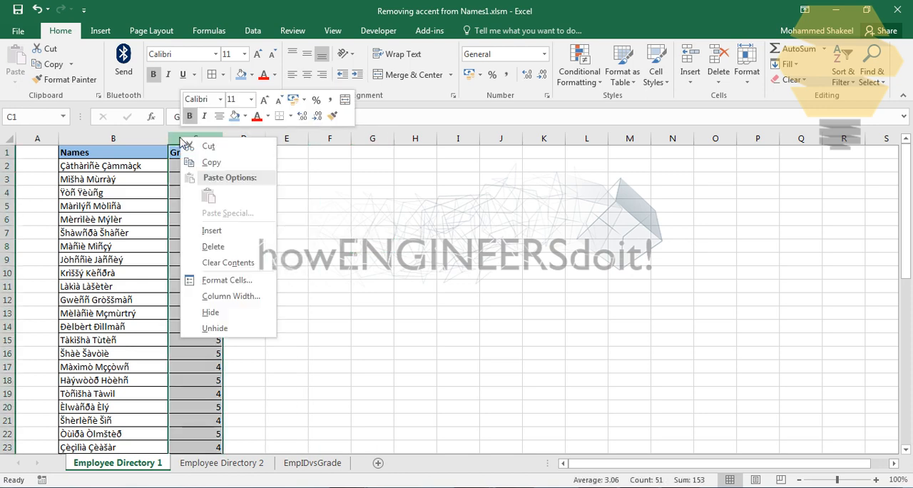
click(214, 231)
Try the formula =RemoveAccent(B2) in cell C2 and clear the cell again
click(207, 167)
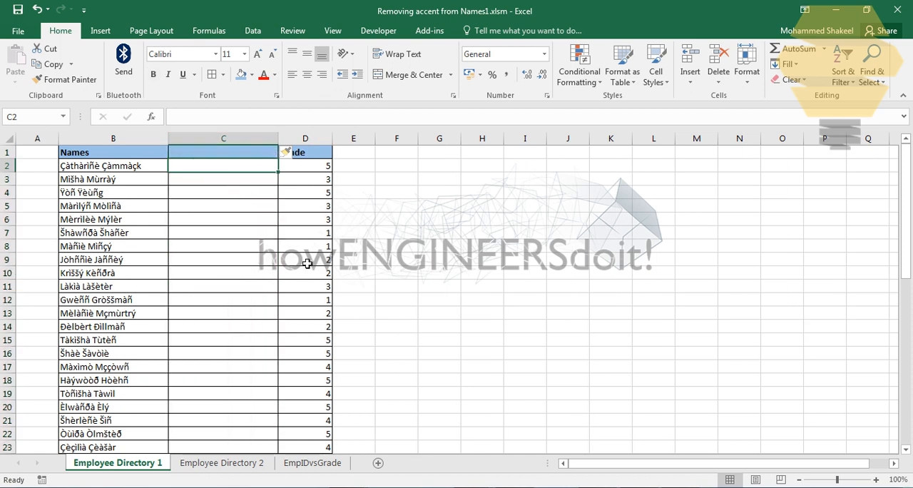
text(=)
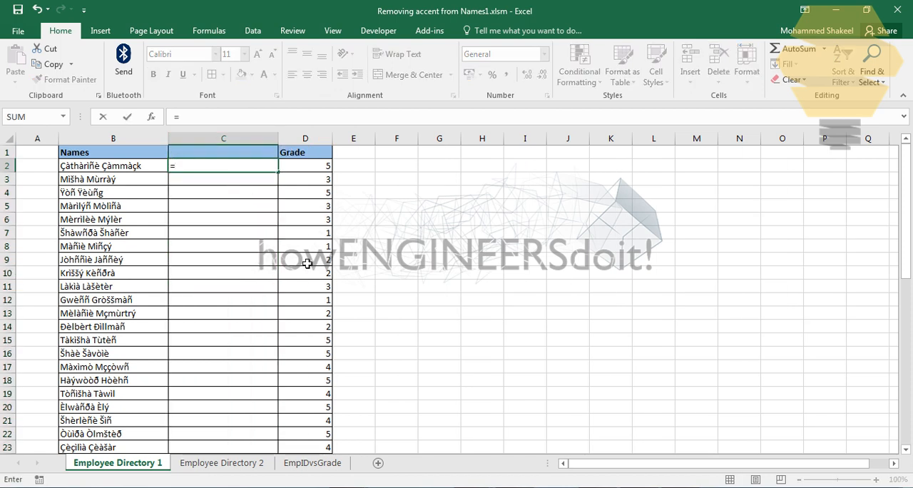
text(remo)
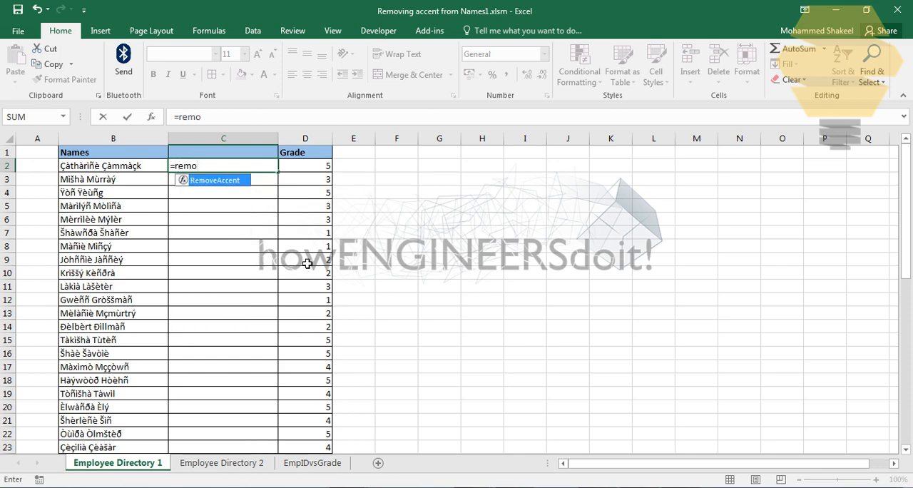
double_click(238, 182)
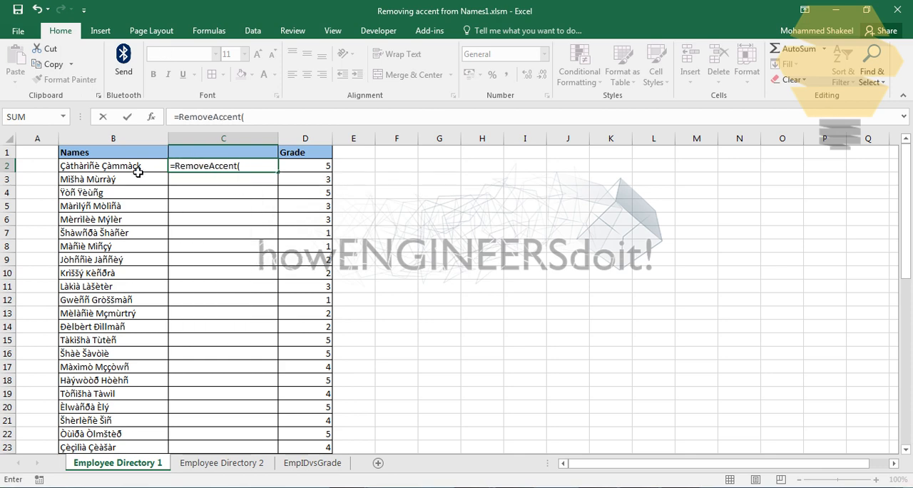
click(135, 170)
key(Return)
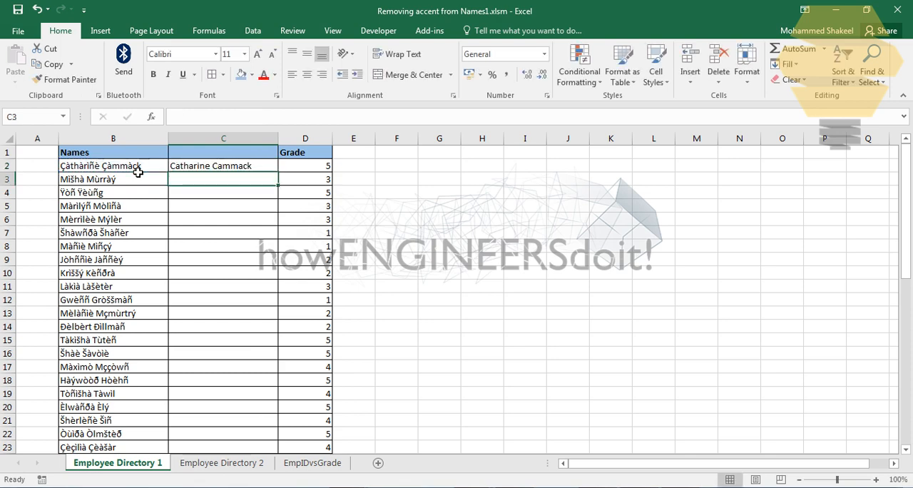
click(245, 167)
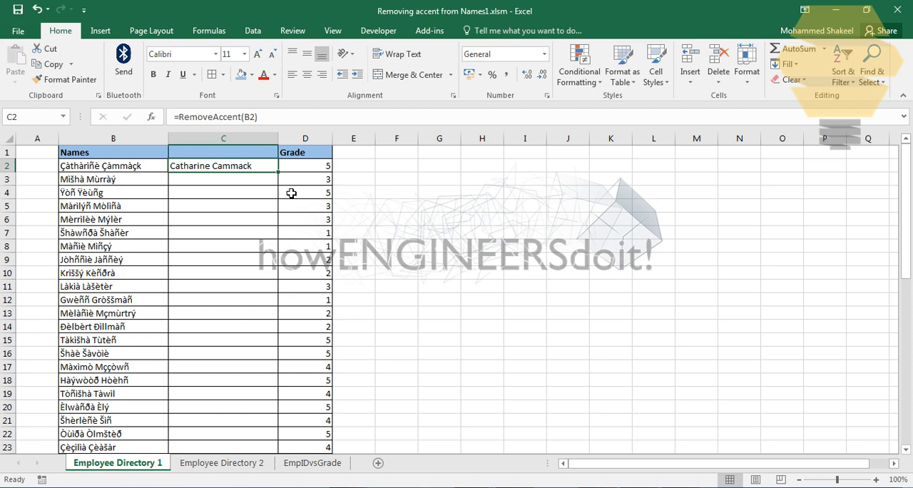
key(Delete)
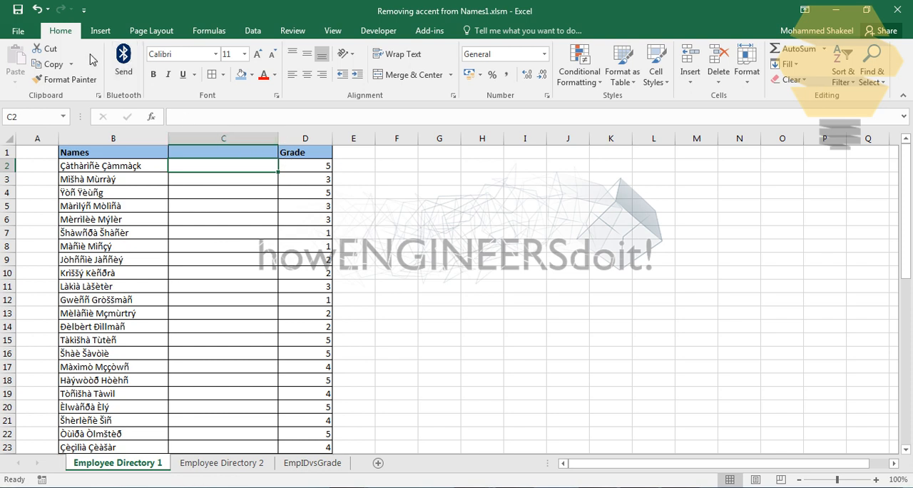
Delete the entire RemoveAccent function code from Module1 in the Visual Basic editor and return to the worksheet
click(378, 33)
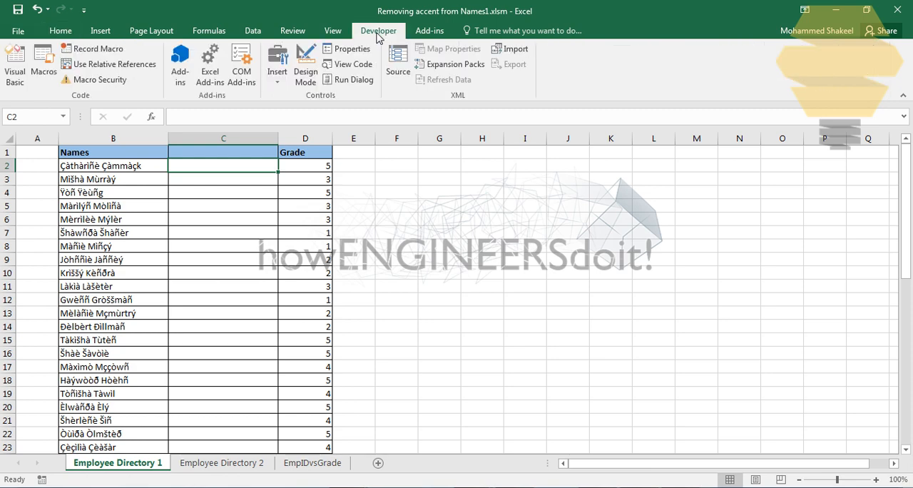
click(13, 73)
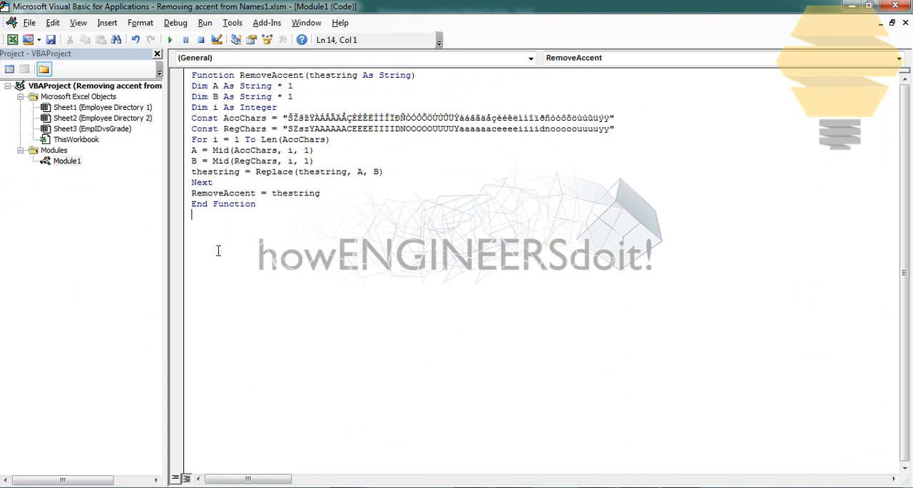
drag(218, 250, 184, 68)
key(ctrl+c)
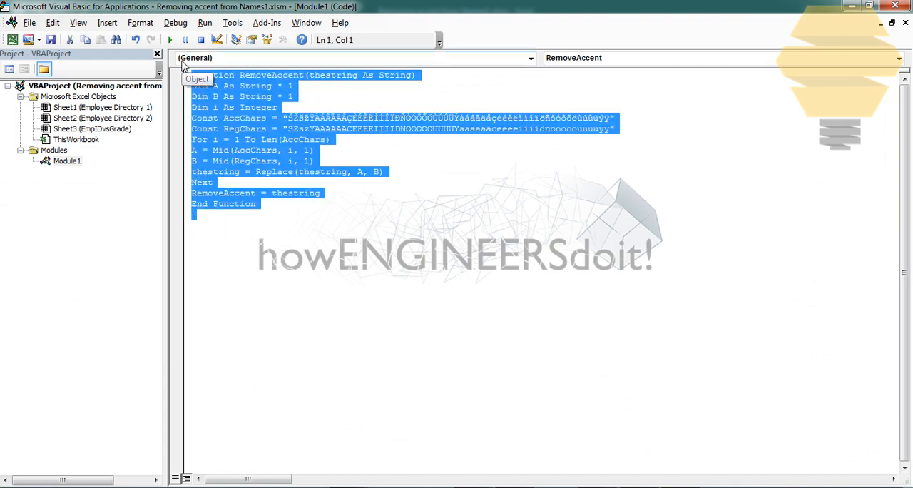
key(Delete)
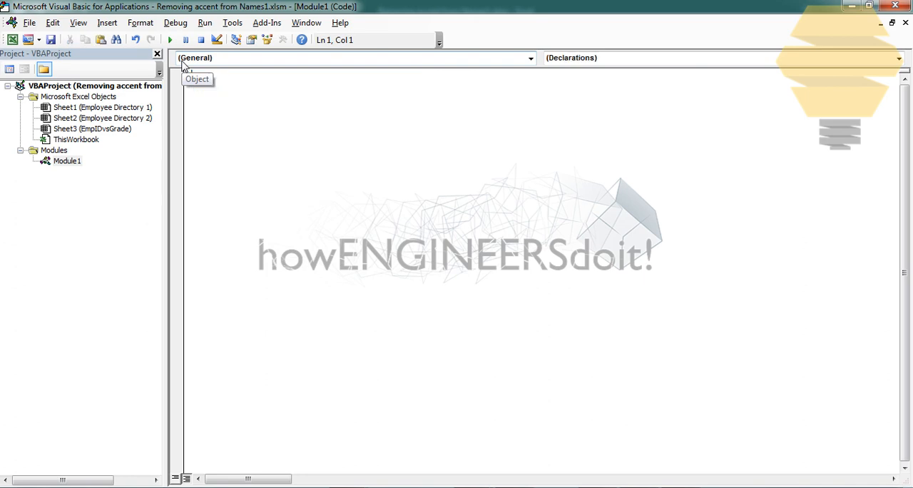
click(852, 6)
Check in cell C2 whether a formula starting with =remove still offers the RemoveAccent function, and cancel the entry
text(=remov)
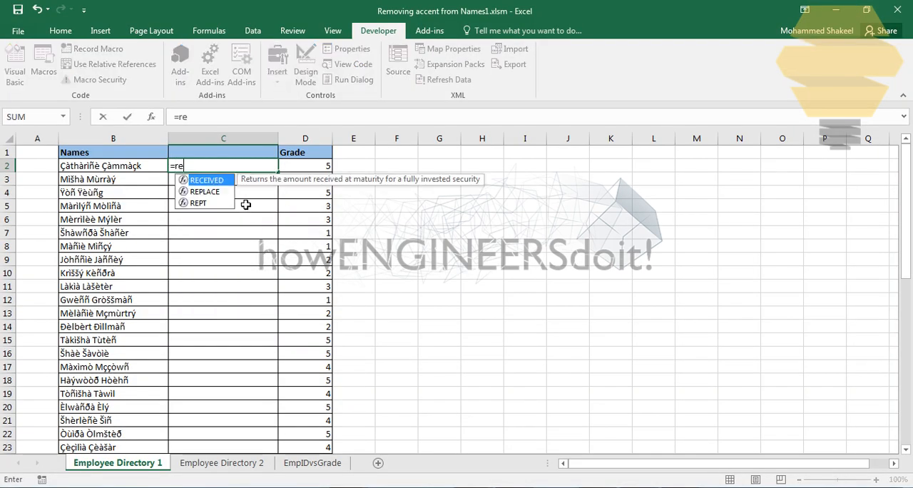
key(Num_Lock)
key(Num_Lock)
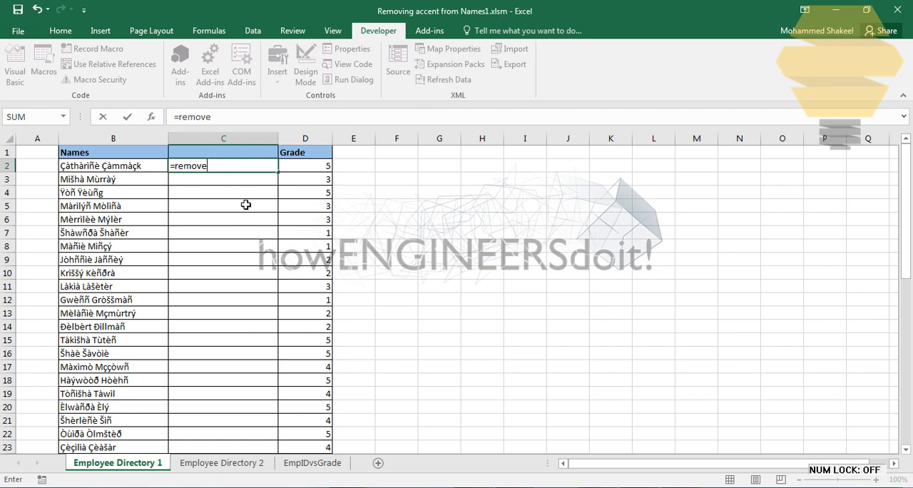
key(Escape)
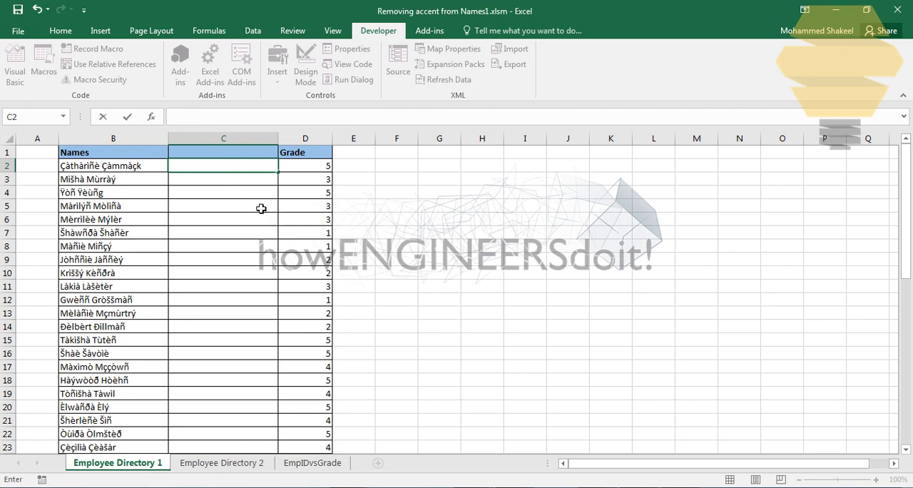
click(250, 183)
Paste the RemoveAccent function code back into Module1 in the Visual Basic editor and return to the worksheet
click(17, 66)
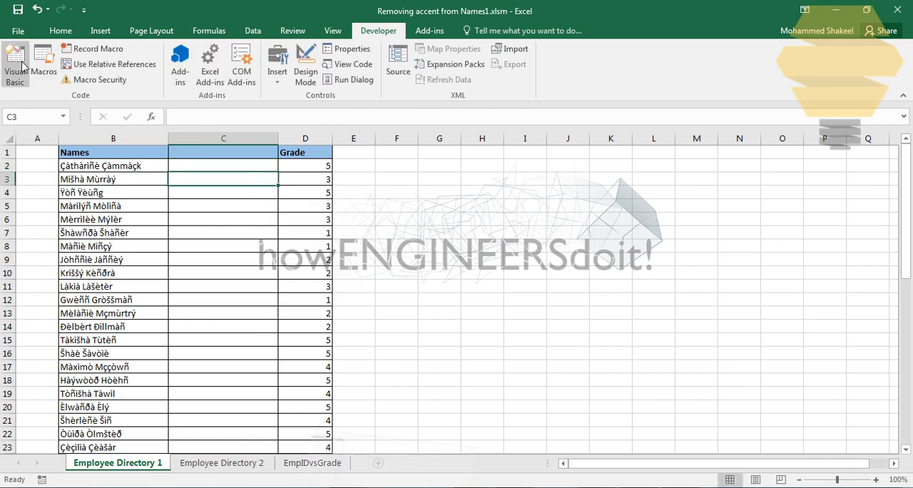
key(ctrl+v)
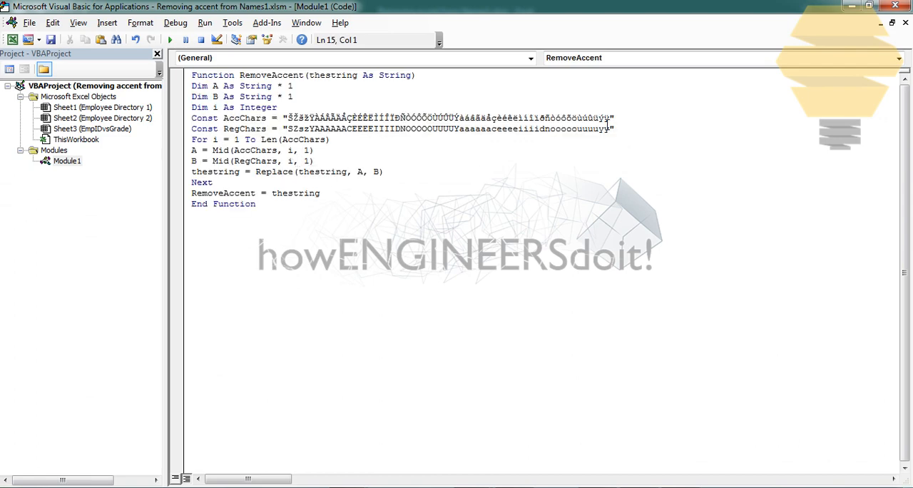
click(853, 5)
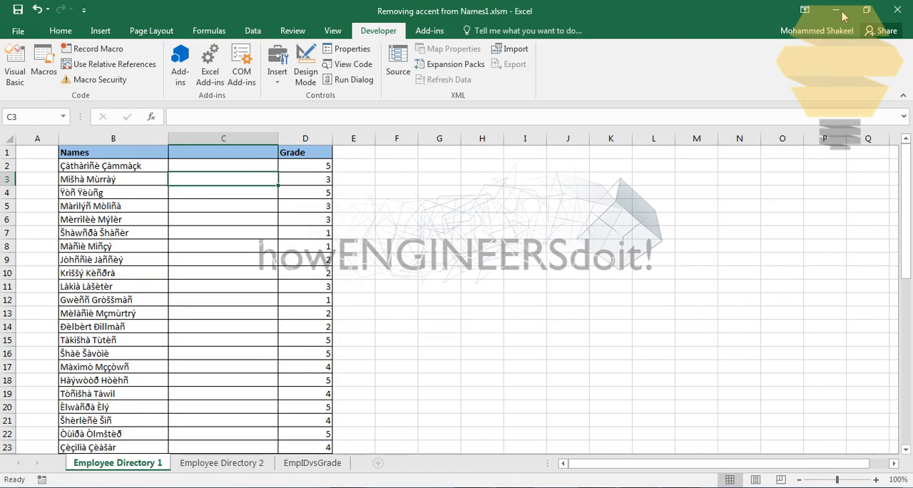
Check in cell C2 whether a formula starting with =remo offers the RemoveAccent function, and cancel the entry
click(223, 166)
text(=remo)
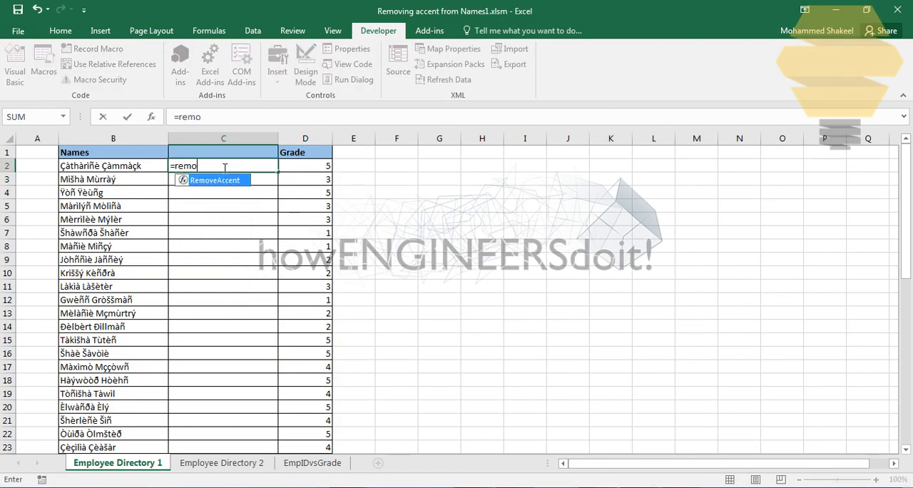
key(Escape)
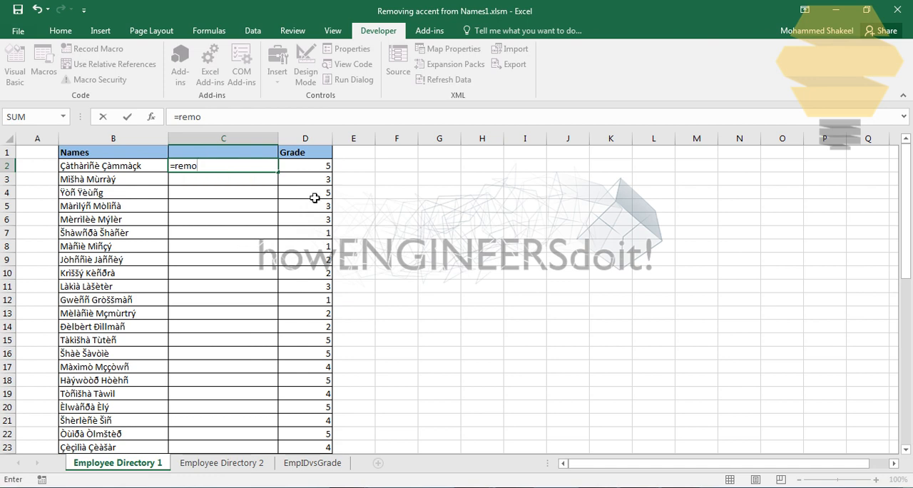
key(Escape)
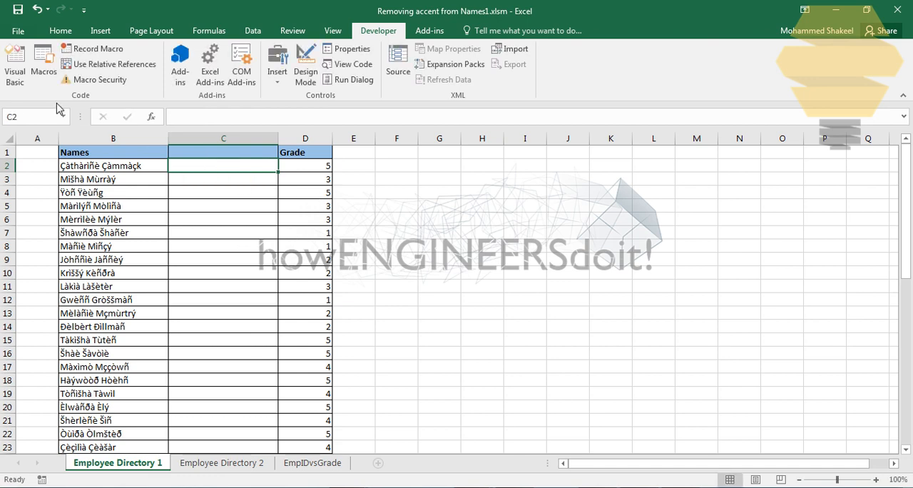
Review the full RemoveAccent code in Module1 with all of it selected, and return to the worksheet
click(16, 64)
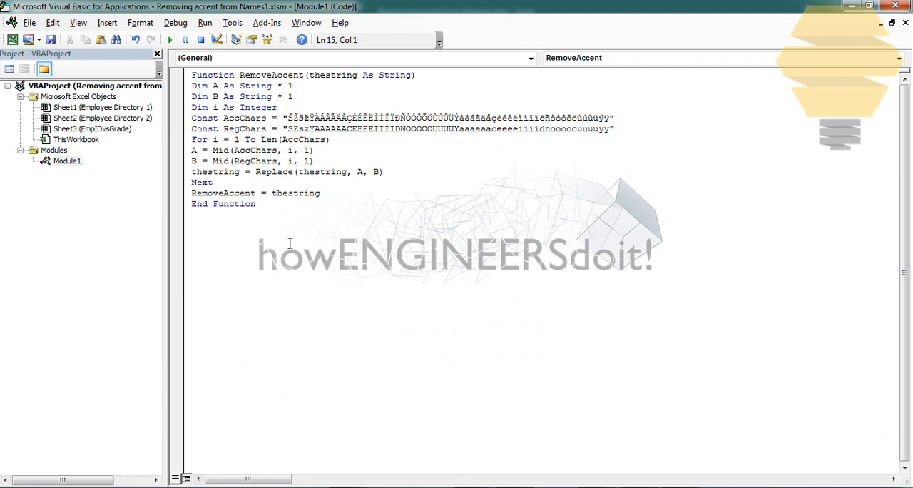
key(ctrl+a)
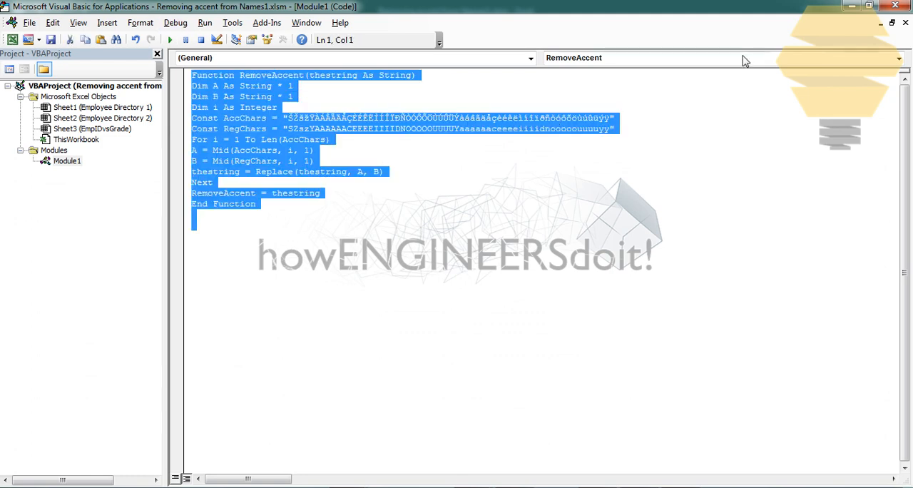
click(849, 7)
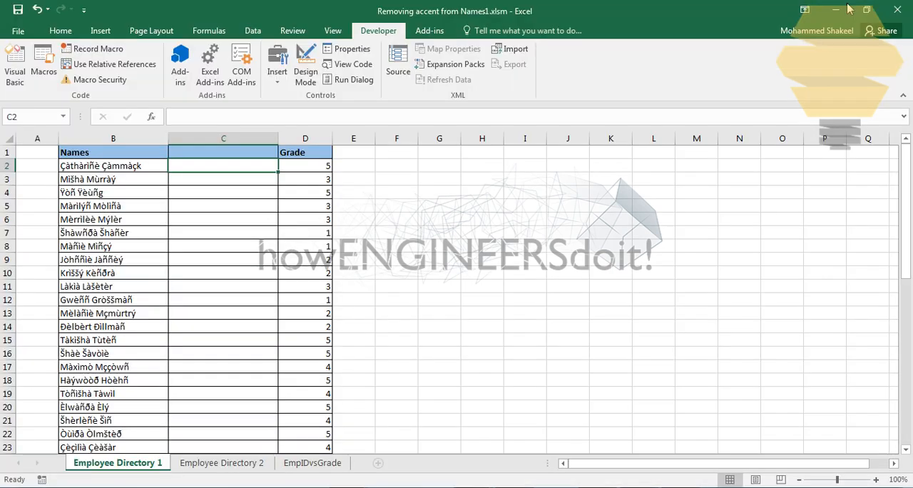
click(298, 167)
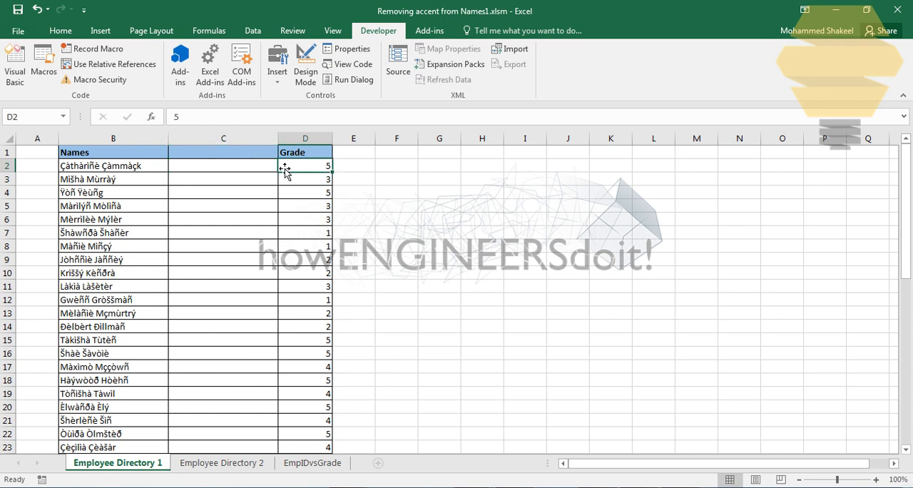
click(273, 170)
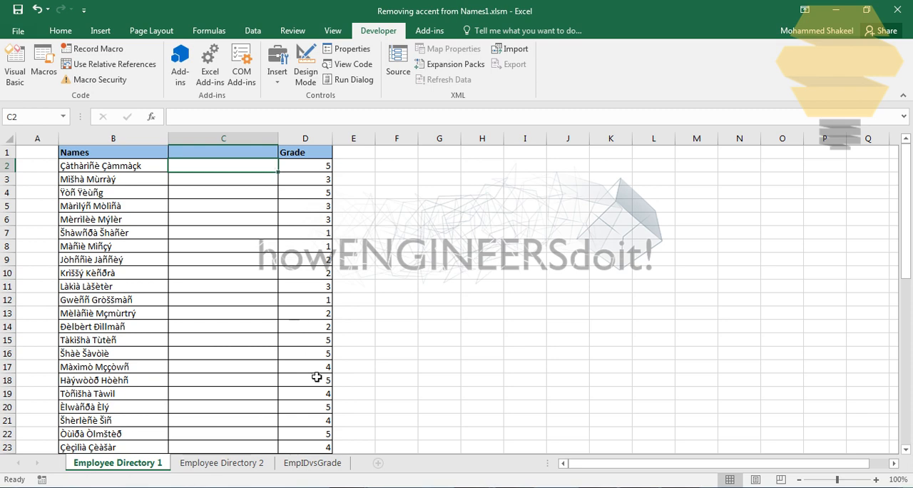
click(310, 460)
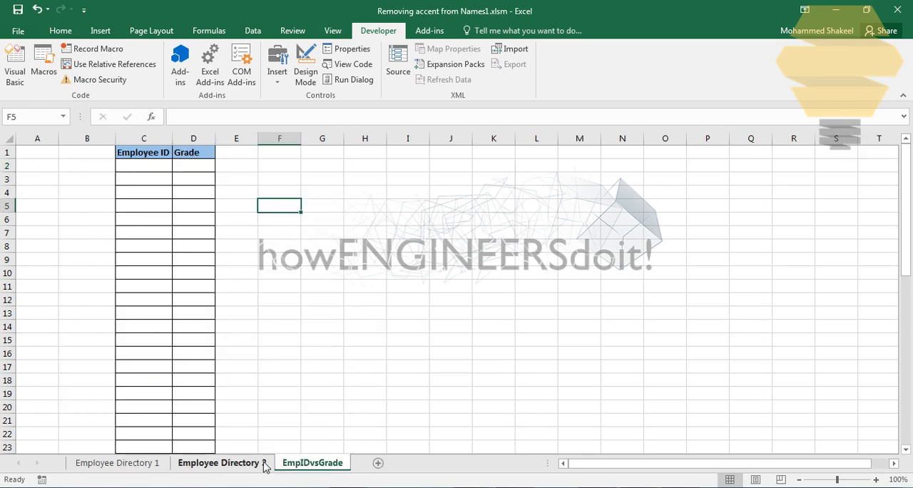
On the Employee Directory 1 sheet, enter the formula =RemoveAccent(B2) in cell C2
click(161, 465)
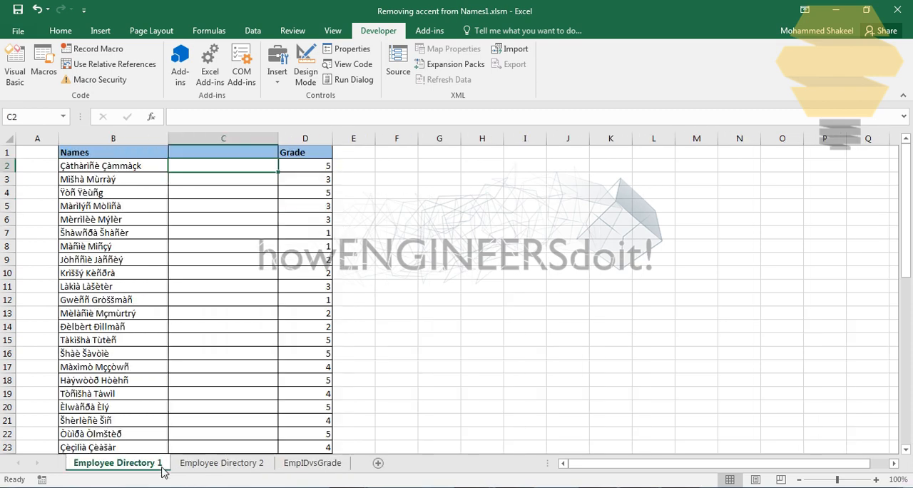
double_click(210, 167)
text(=remove)
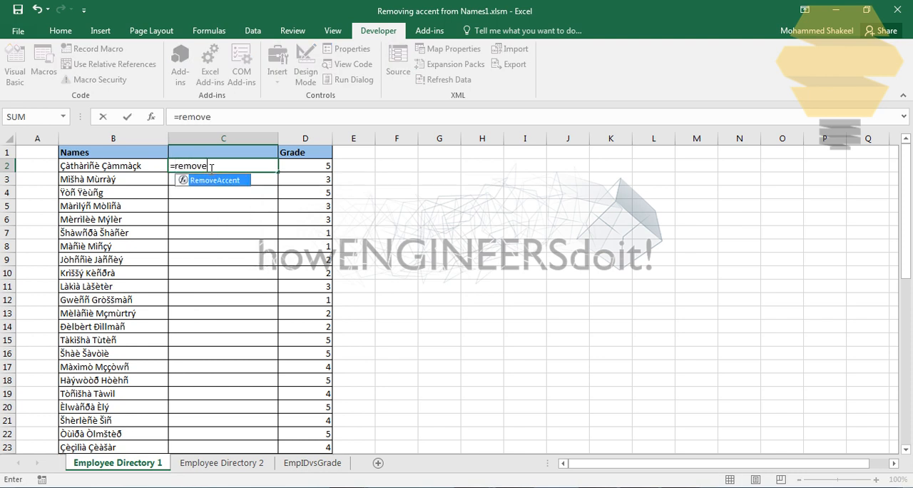
double_click(223, 183)
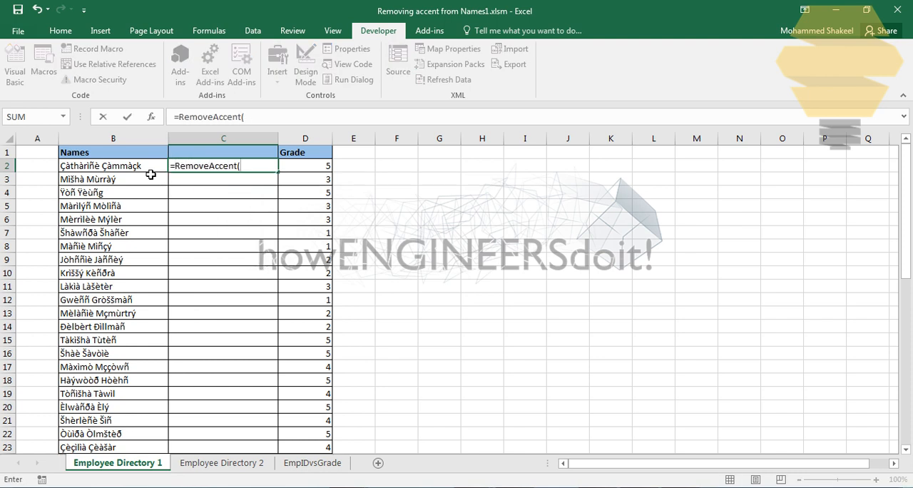
click(151, 170)
text())
key(Return)
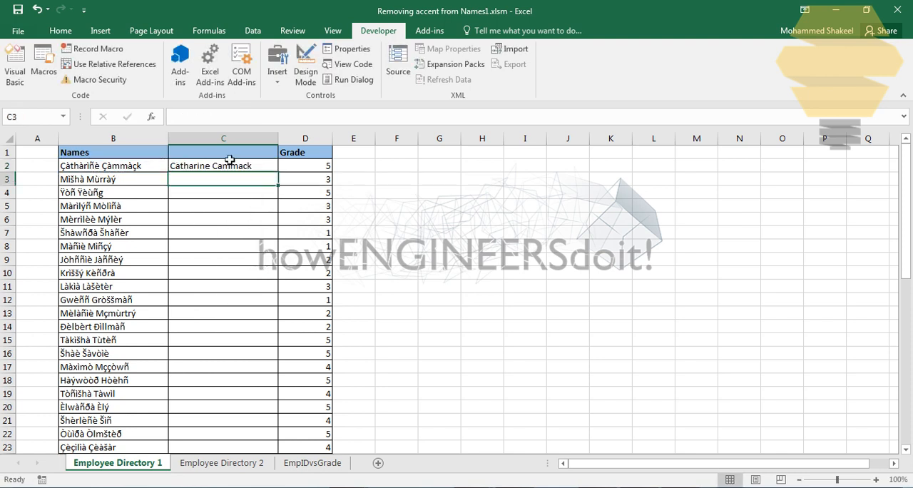
Fill the RemoveAccent formula from C2 down column C for all the listed names
click(248, 168)
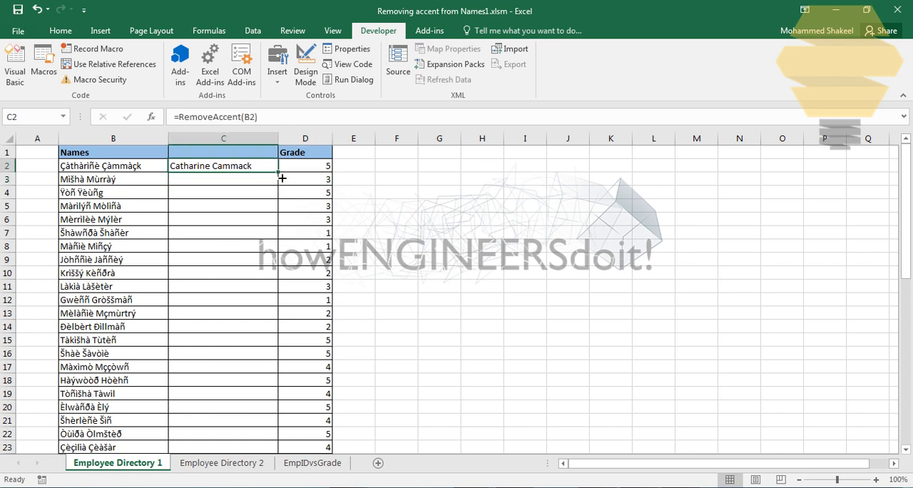
double_click(279, 172)
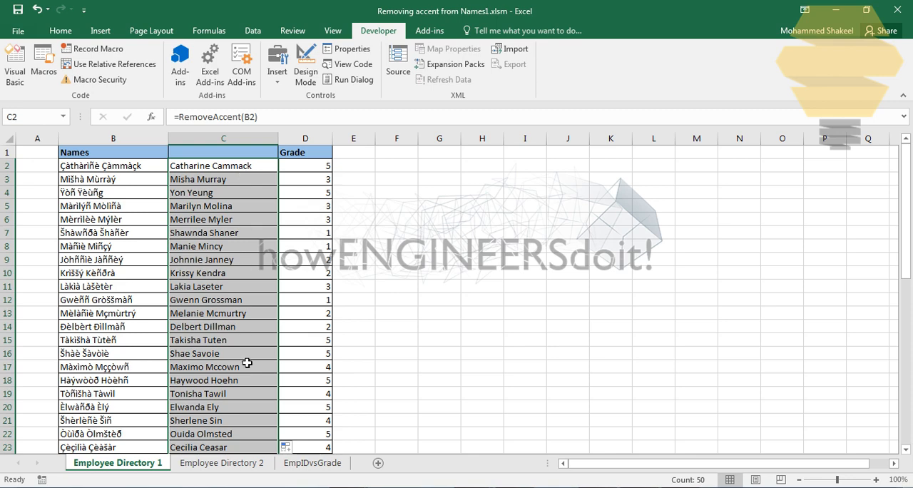
click(299, 249)
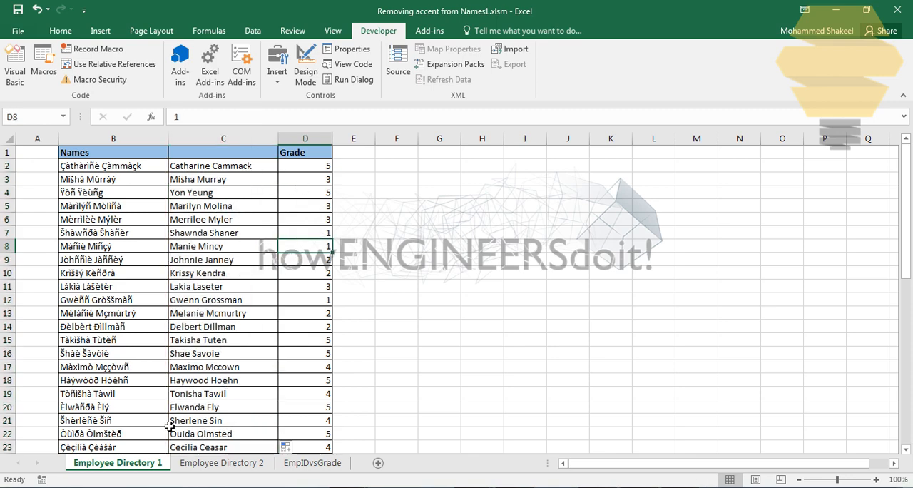
Add the header Grade in cell D1 of the Employee Directory 2 sheet
click(194, 466)
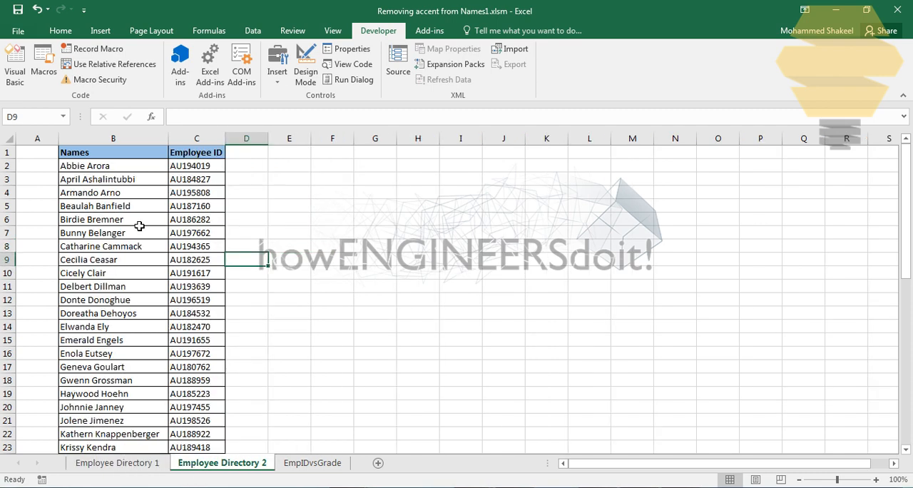
click(248, 156)
text(Grade)
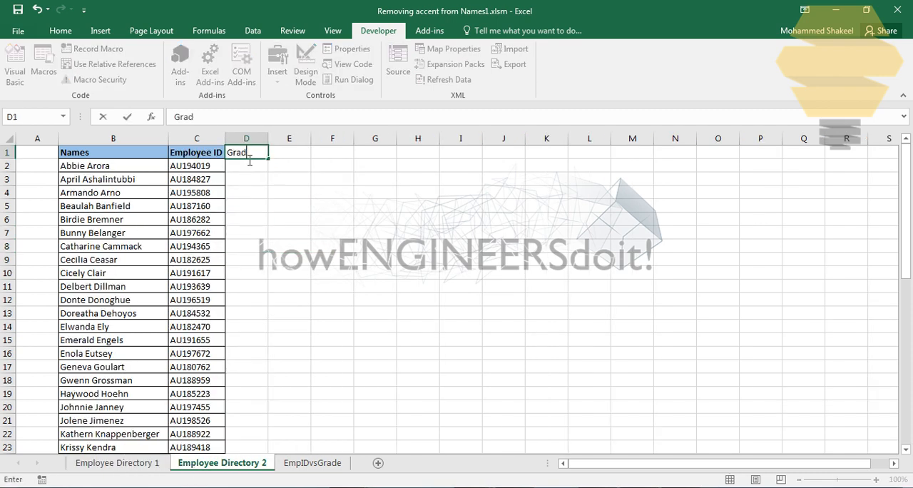
key(Return)
Enter =VLOOKUP(B2,'Employee Directory 1'!C:D,2,FALSE) in cell D2 of Employee Directory 2 to look up the grade
text(=vlook)
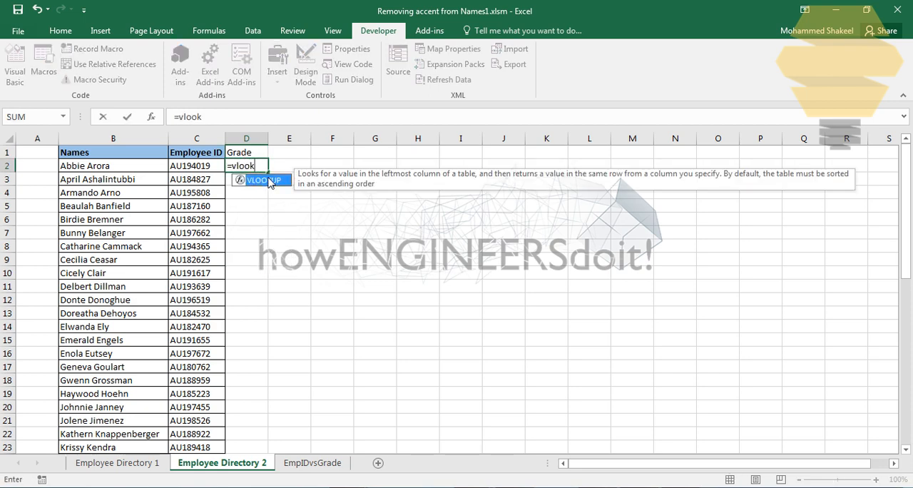
double_click(270, 180)
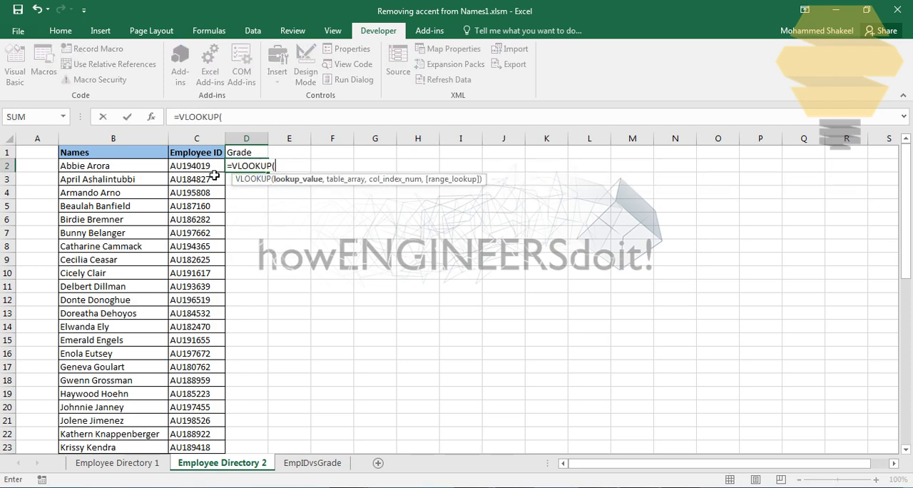
click(150, 169)
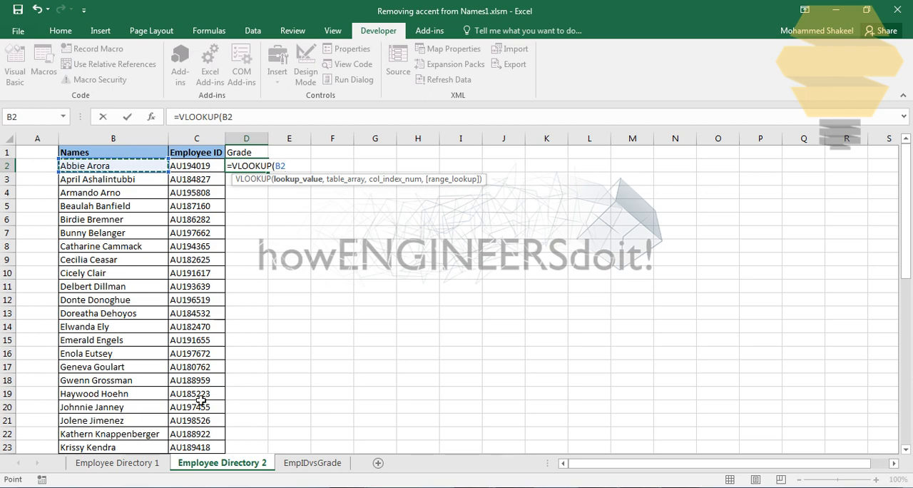
text(,)
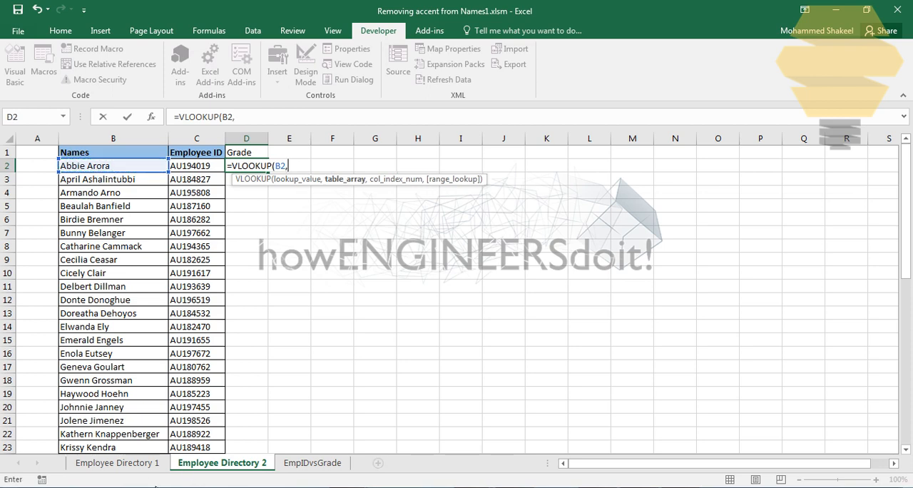
click(134, 469)
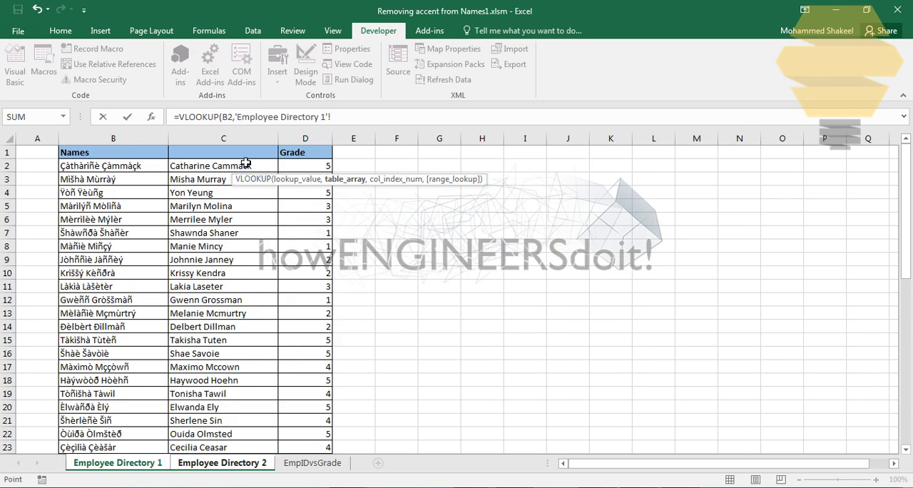
drag(255, 140, 299, 146)
text(,)
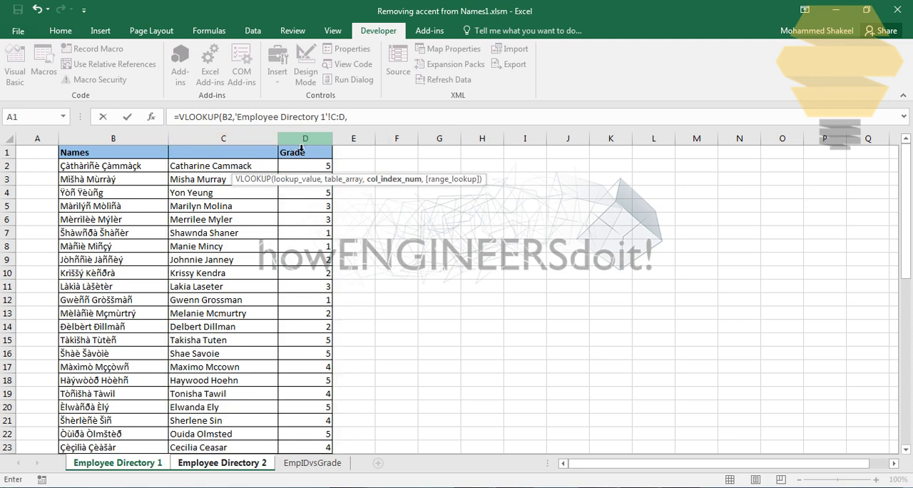
text(2,)
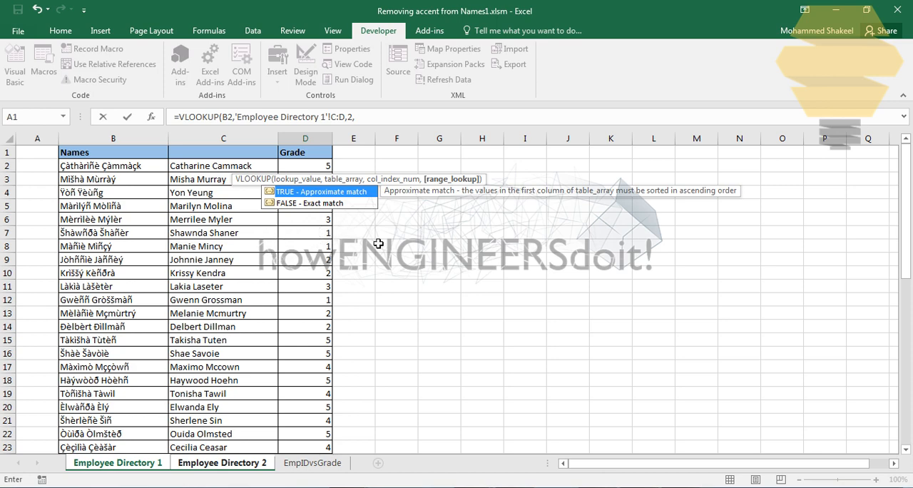
double_click(353, 205)
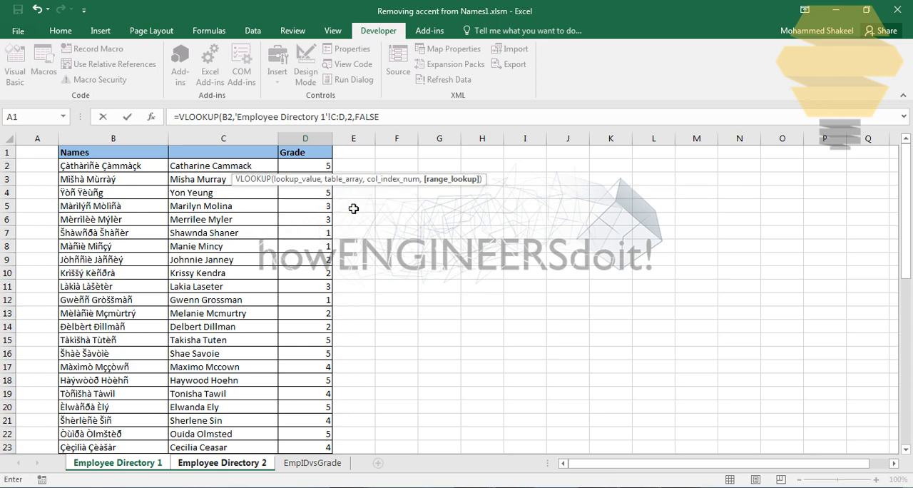
text())
key(Return)
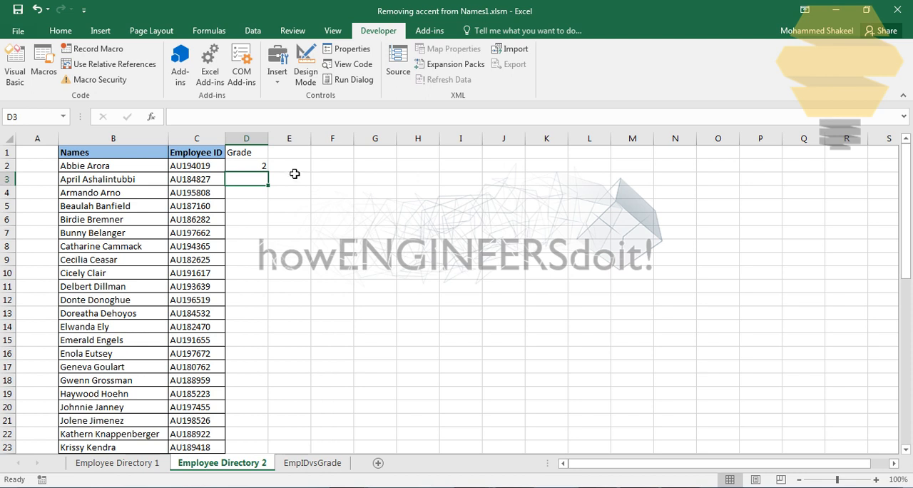
Fill the VLOOKUP formula from D2 down the Grade column for every employee in Employee Directory 2
click(268, 169)
double_click(271, 178)
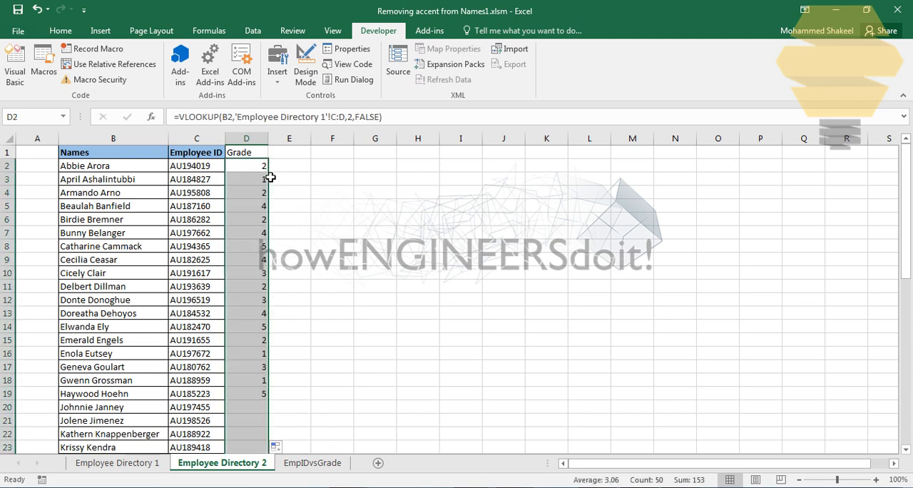
click(291, 197)
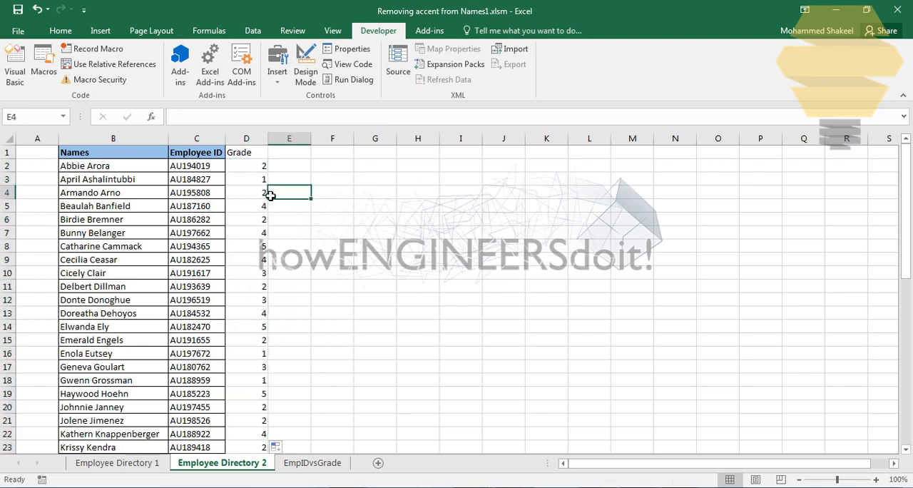
click(256, 156)
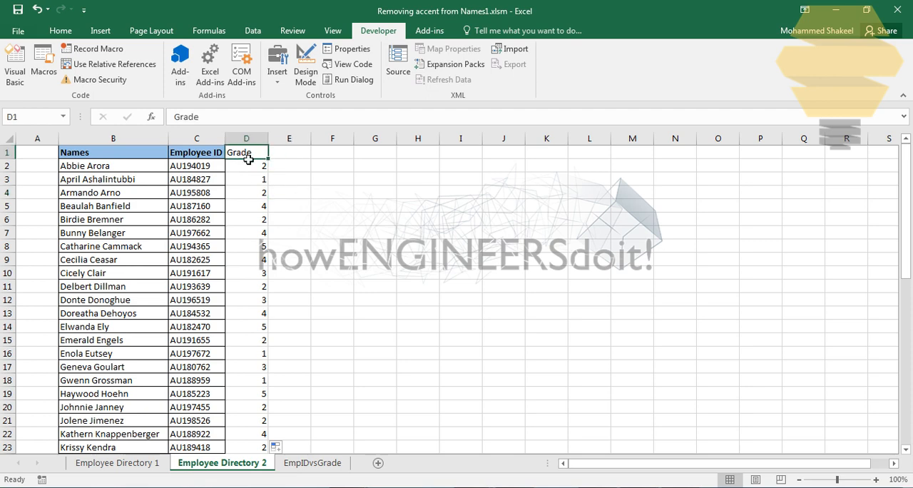
Copy the employee IDs and grades in C2:D51 of Employee Directory 2 and paste them at C2 of the EmpIDvsGrade sheet
click(221, 169)
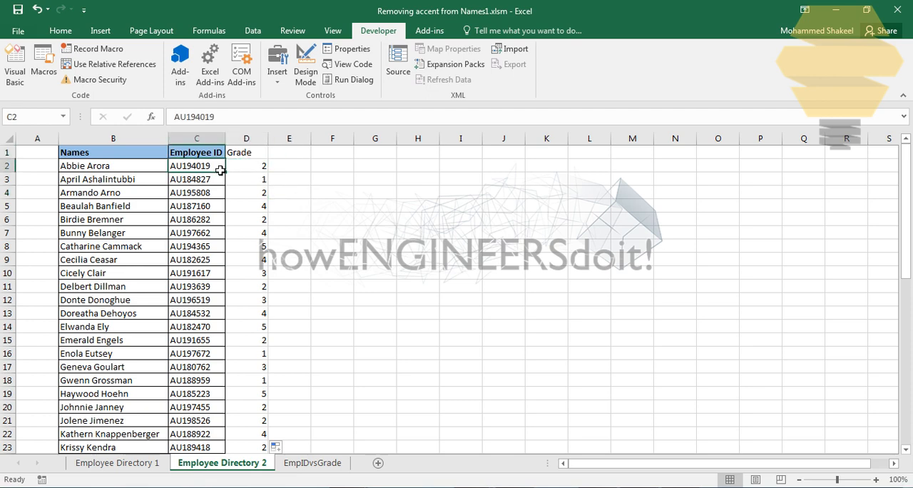
key(shift+Right)
key(ctrl+shift+Down)
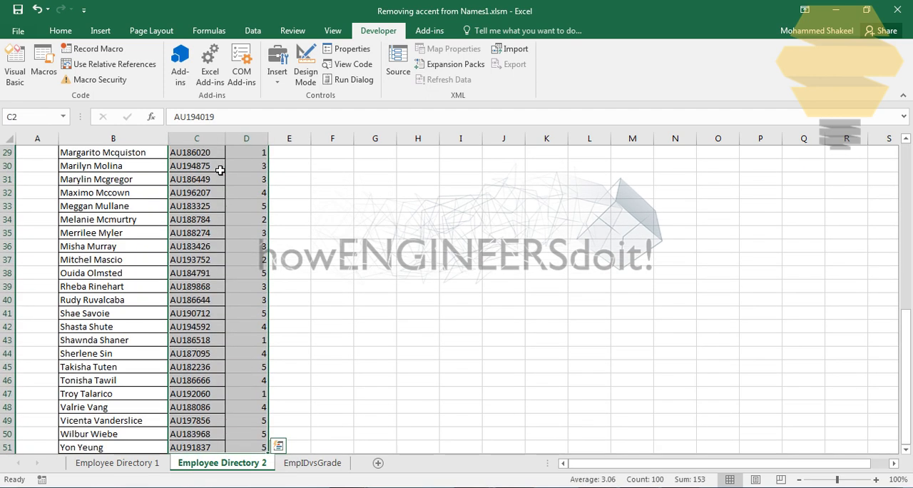
key(ctrl+c)
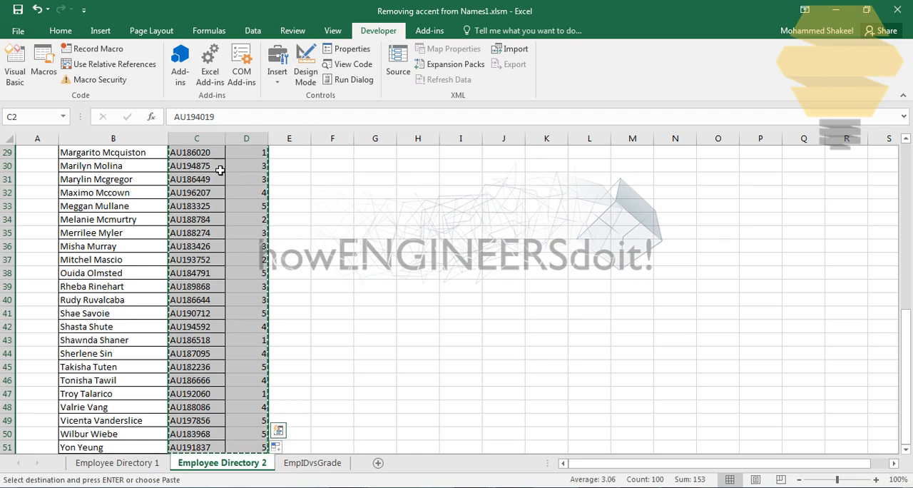
click(311, 463)
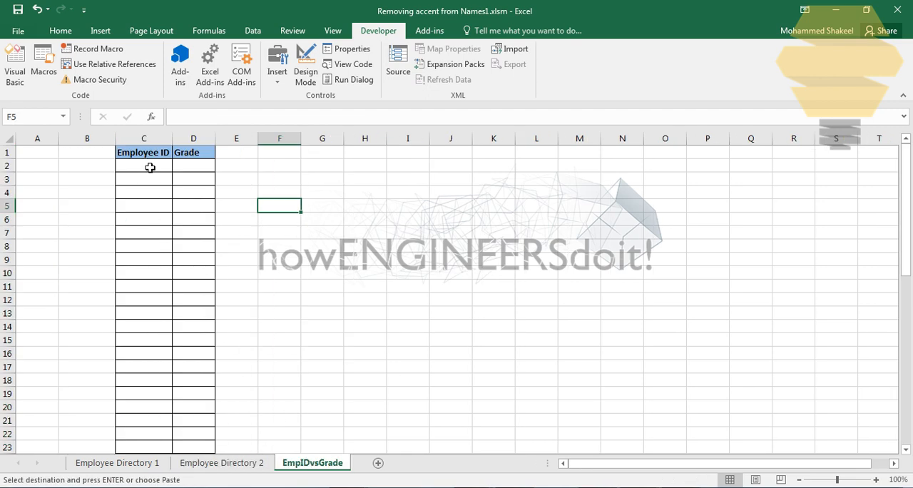
click(149, 167)
key(ctrl+v)
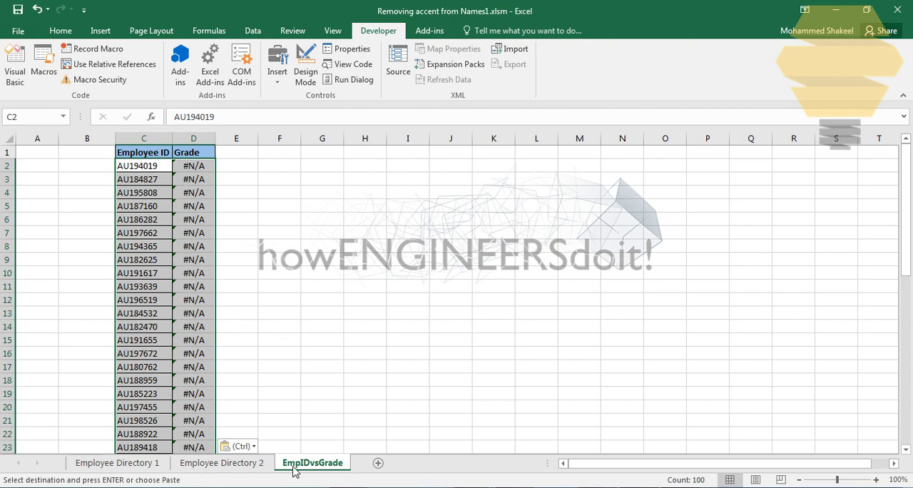
Convert the pasted employee IDs and grades in EmpIDvsGrade to values only, and deselect the range
click(251, 447)
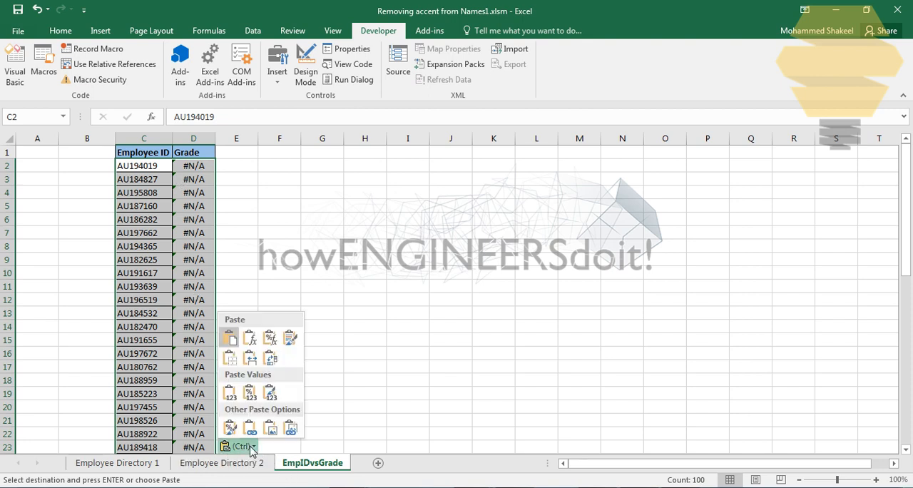
click(230, 393)
drag(264, 235, 255, 232)
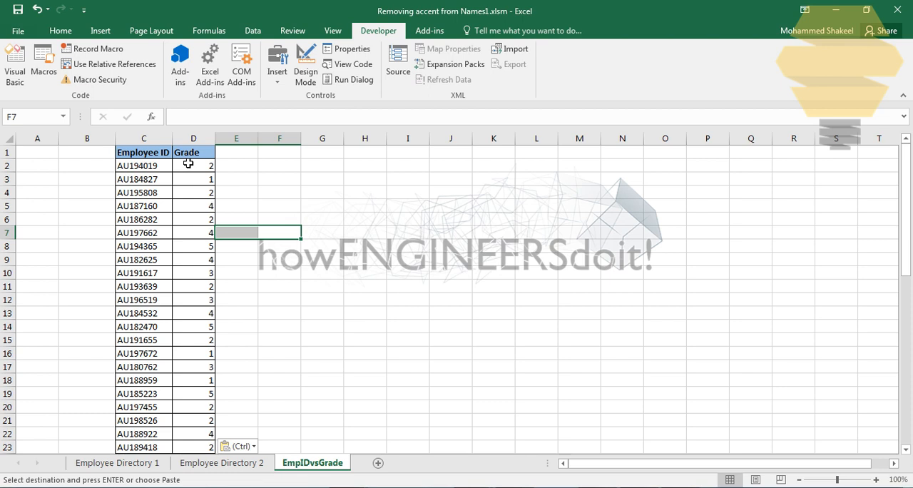
click(339, 326)
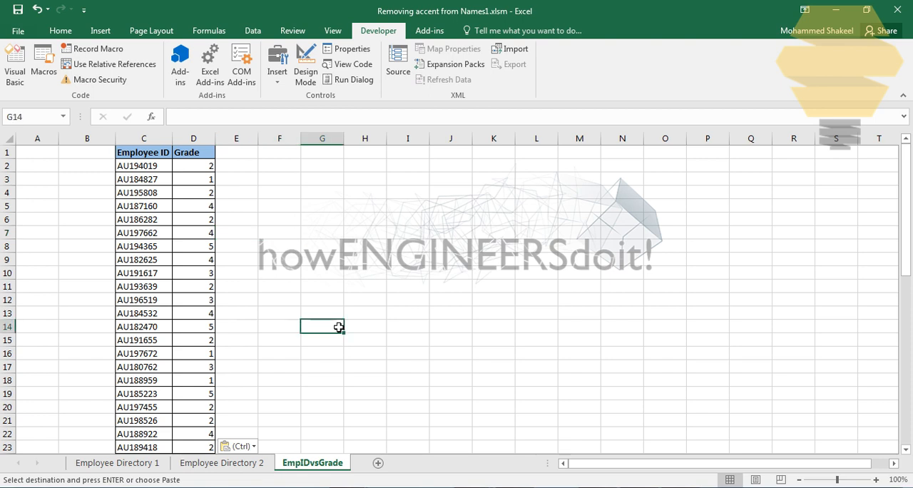